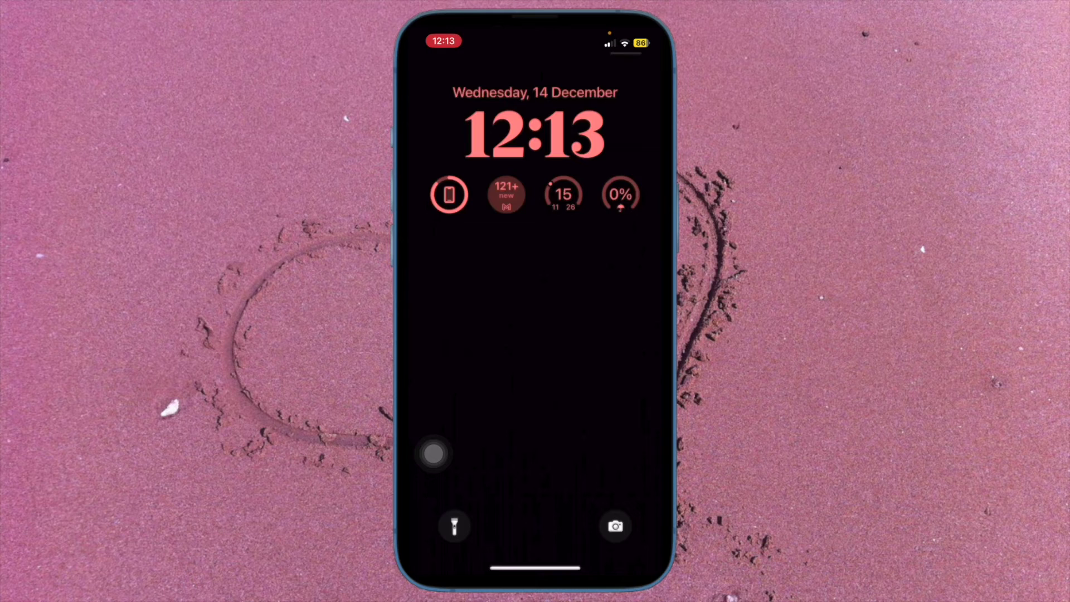
- Open Spotlight search from the lock screen, dismiss it, then bring it up again
left_click_drag(433, 453, 435, 543)
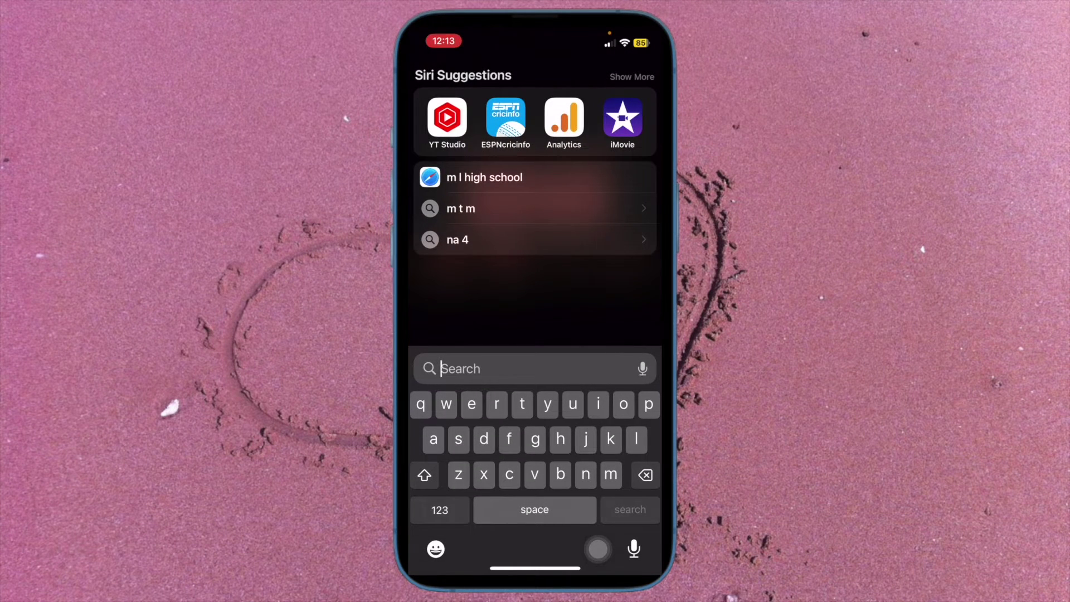
left_click_drag(434, 454, 436, 544)
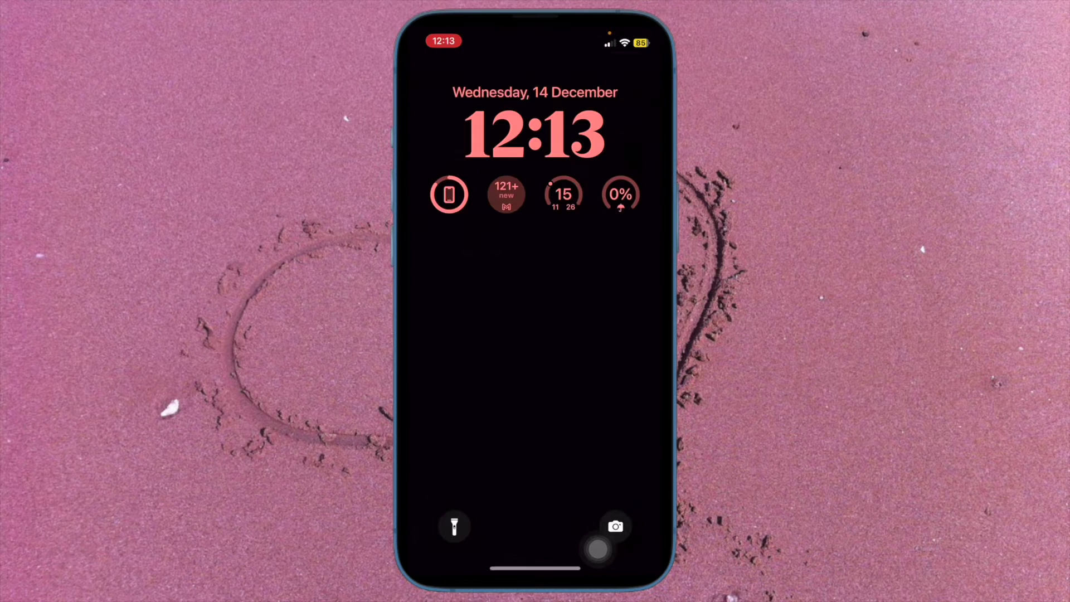
left_click_drag(453, 454, 457, 535)
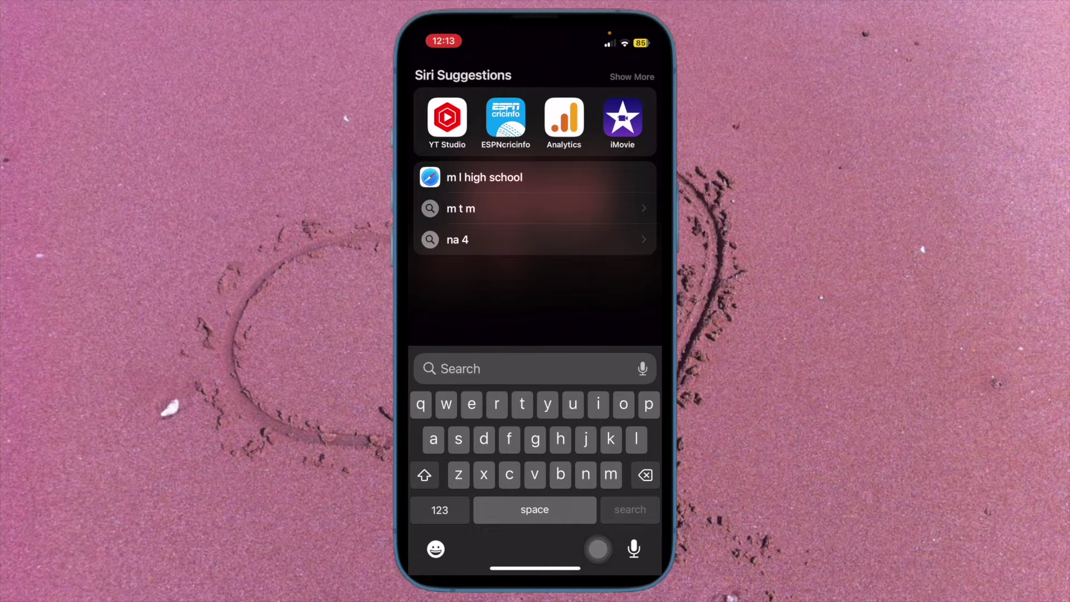
type("safari")
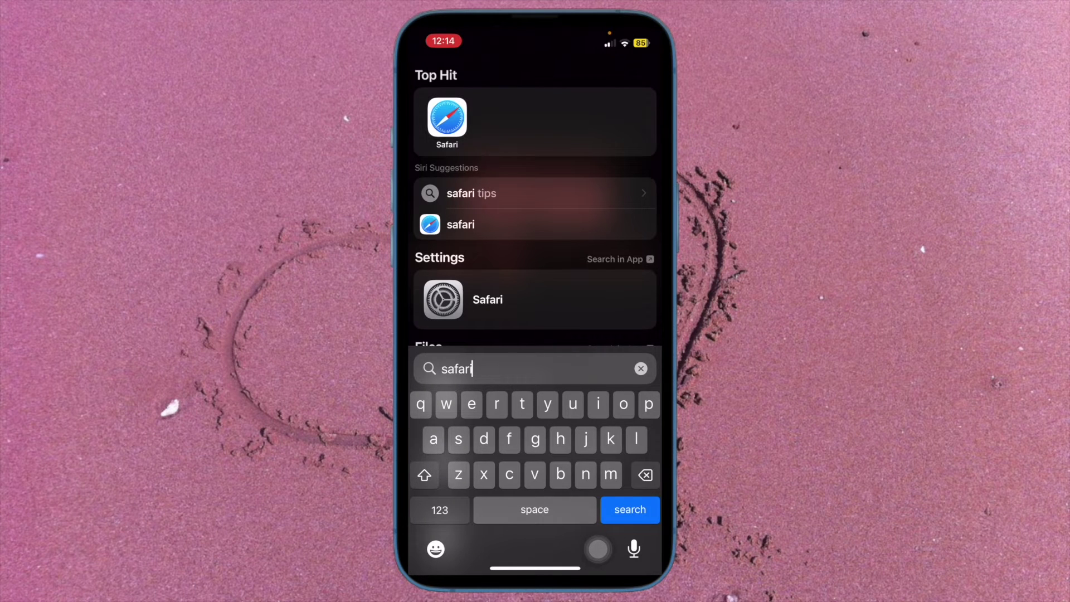
- Clear the typed query from the Spotlight search field
key("BackSpace")
key("BackSpace")
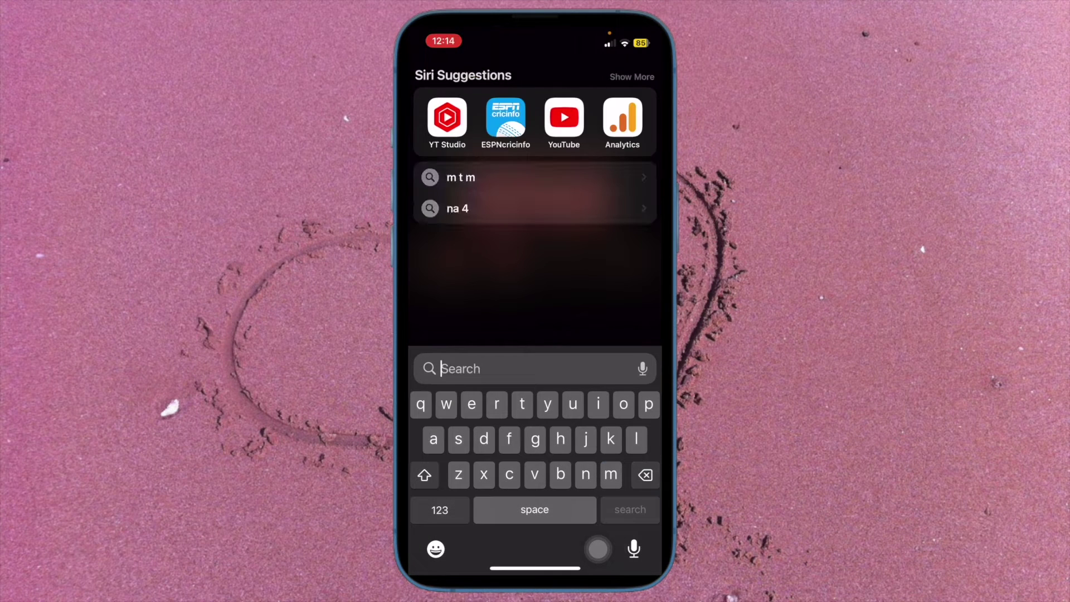
type("appl")
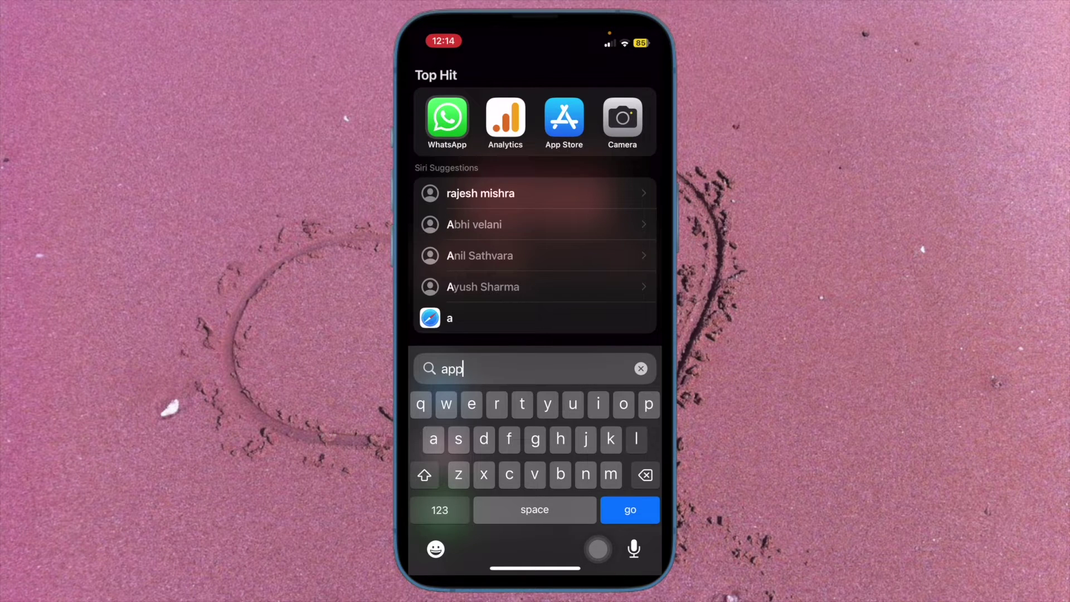
type("e m")
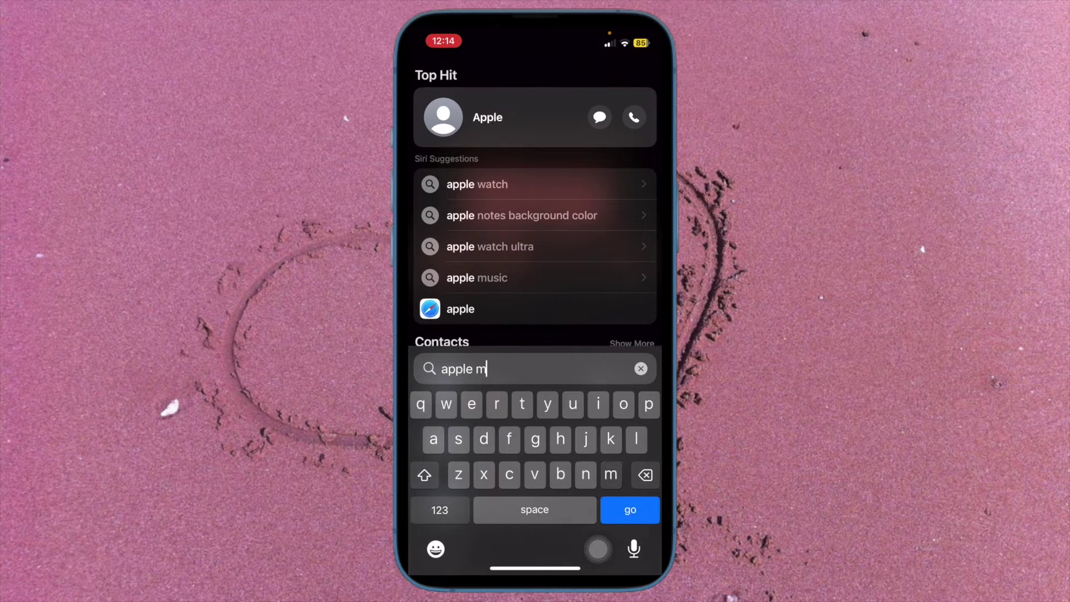
type("usi")
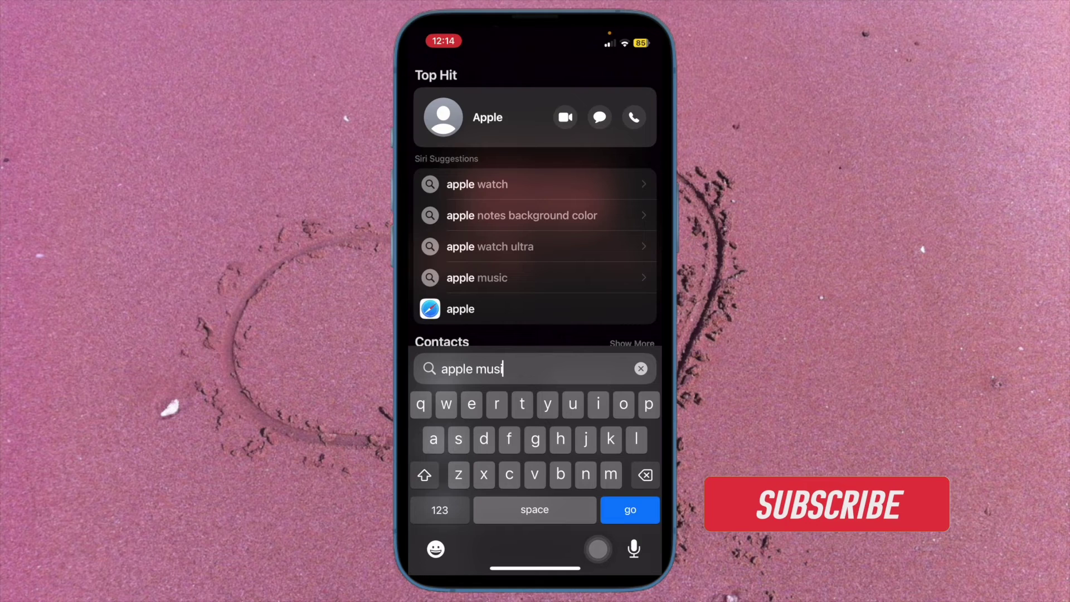
type("c")
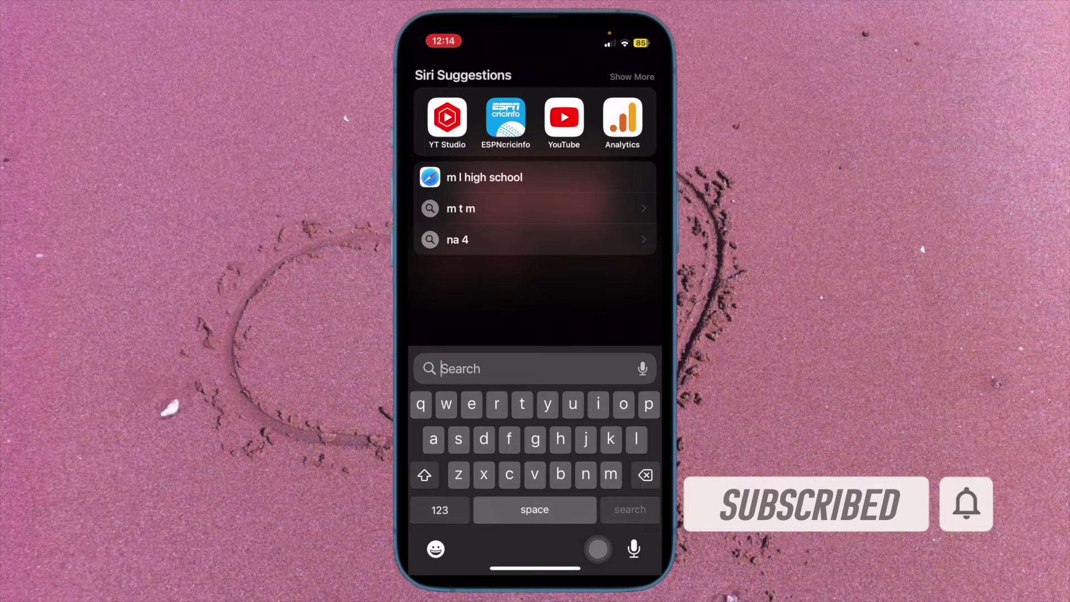
type("pod")
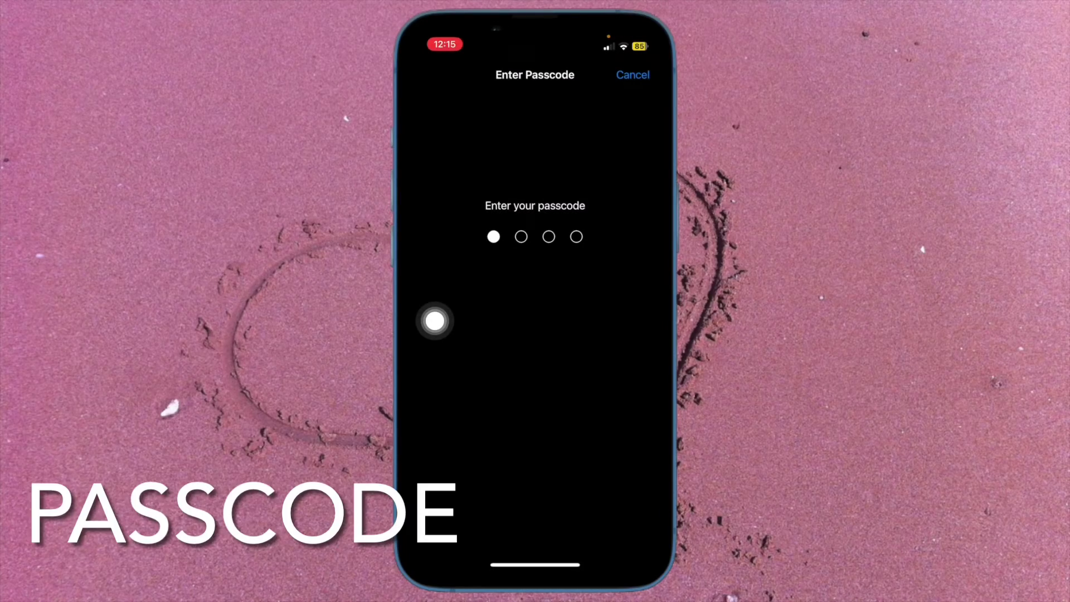
scroll(435, 320, "down", 3)
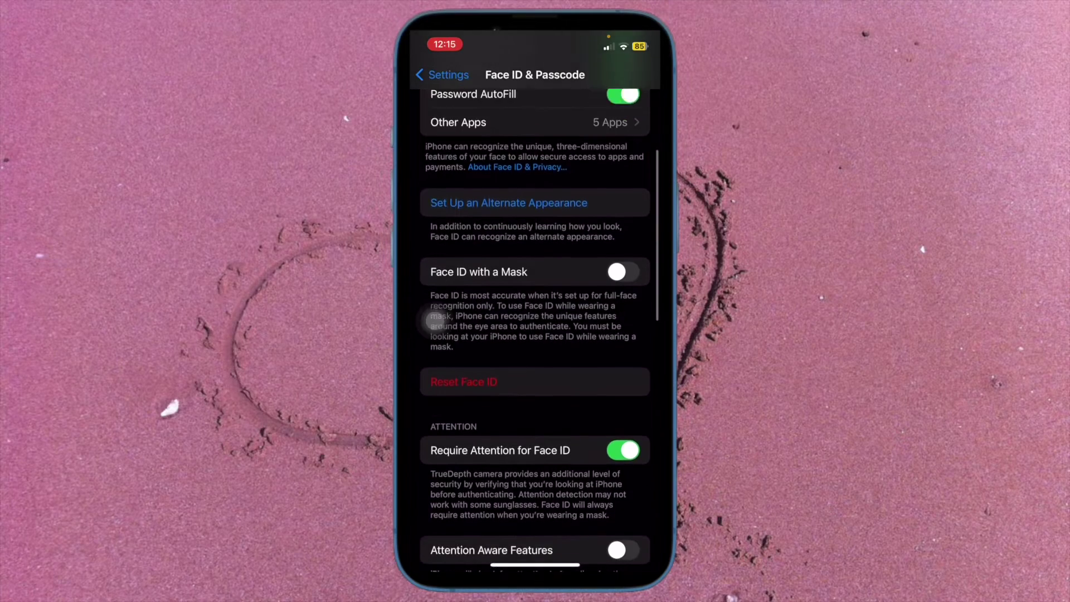
scroll(435, 320, "down", 2)
scroll(435, 320, "down", 2)
scroll(435, 319, "down", 2)
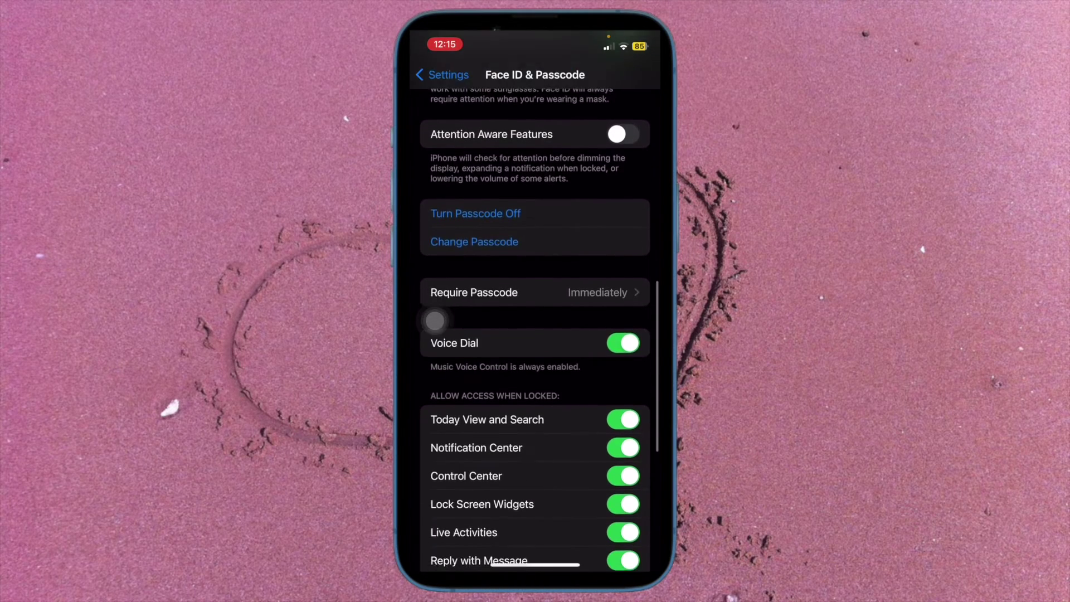
scroll(435, 320, "down", 2)
scroll(435, 320, "down", 2)
- Switch off Today View and Search under Allow Access When Locked
left_click(623, 226)
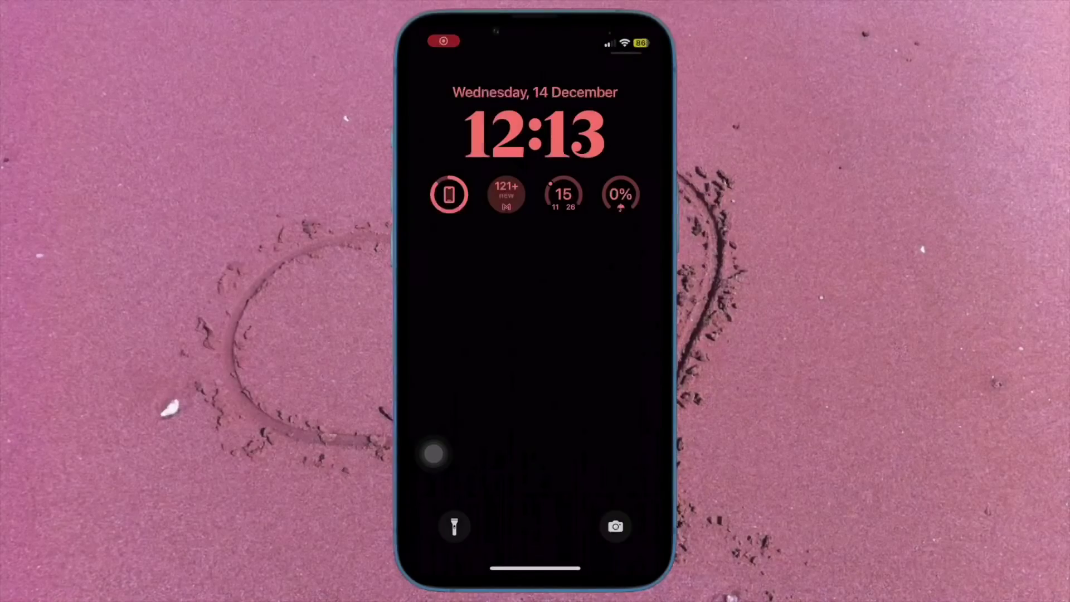
- Bring up the Today View widgets from the locked screen
left_click_drag(433, 453, 618, 454)
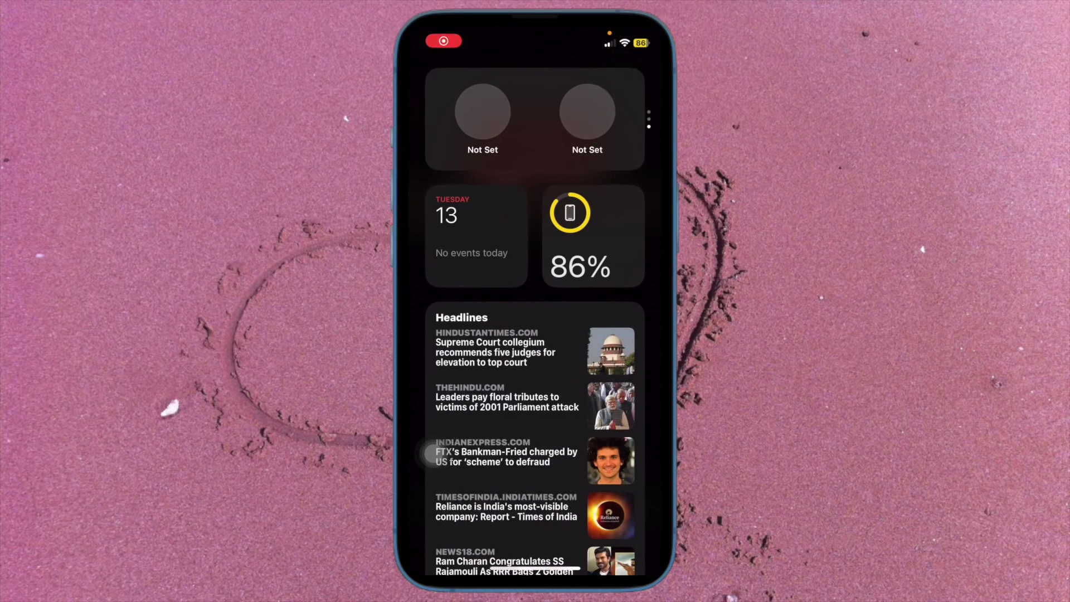
scroll(433, 453, "down", 3)
scroll(433, 453, "down", 5)
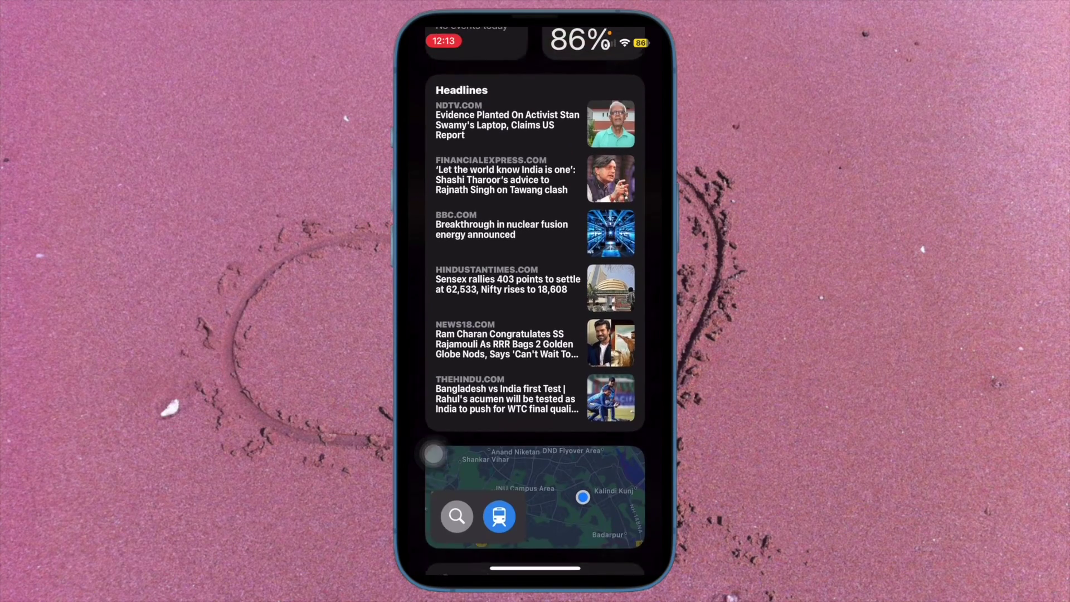
scroll(433, 453, "down", 1)
scroll(432, 453, "down", 1)
scroll(434, 453, "down", 2)
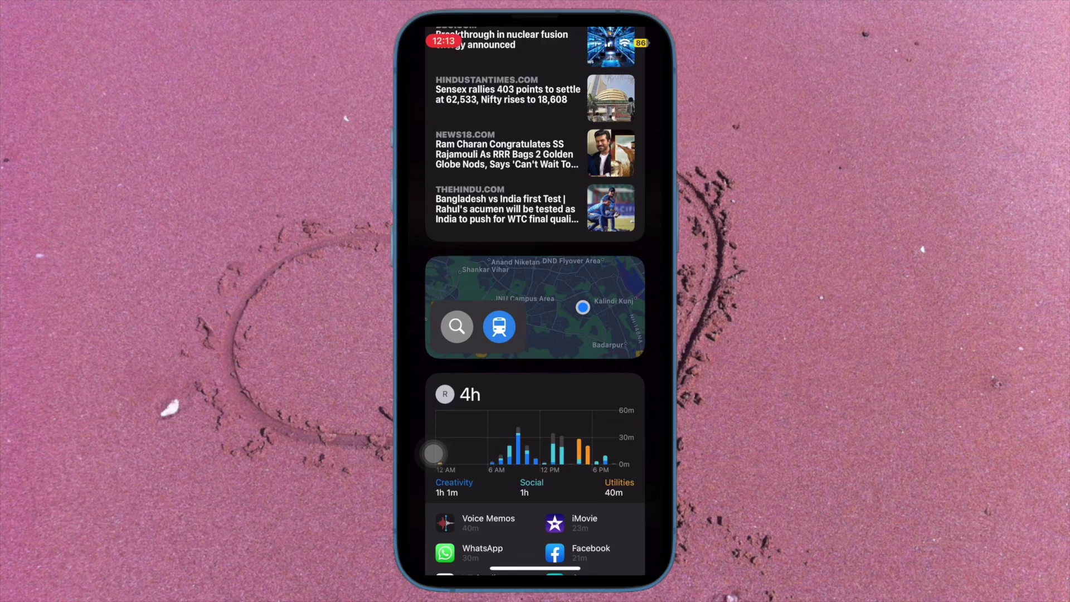
scroll(434, 453, "down", 1)
scroll(432, 454, "down", 2)
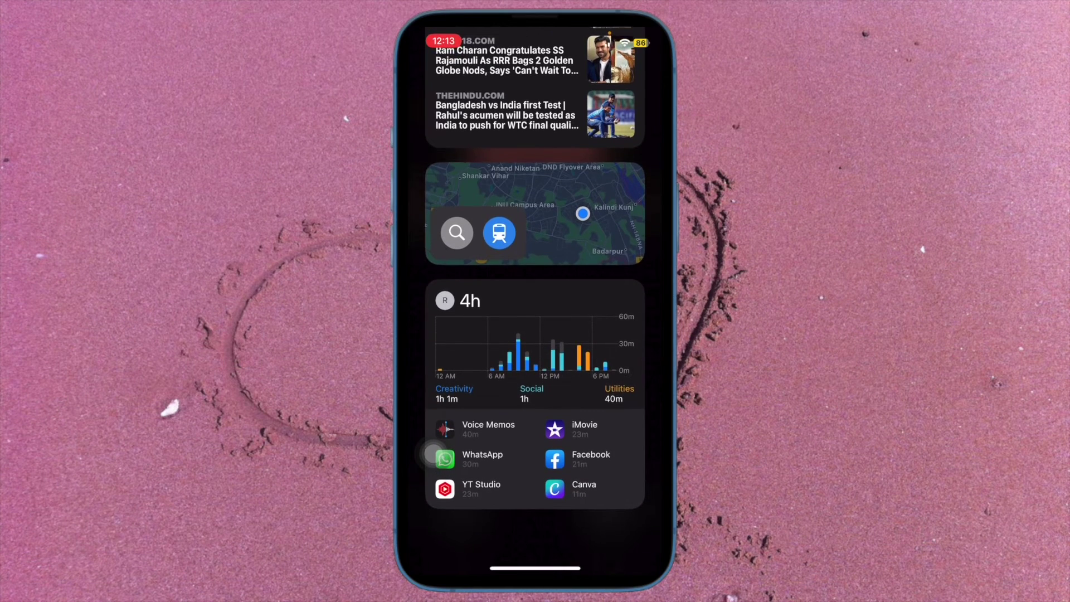
scroll(433, 453, "up", 3)
scroll(433, 454, "up", 2)
scroll(434, 453, "up", 3)
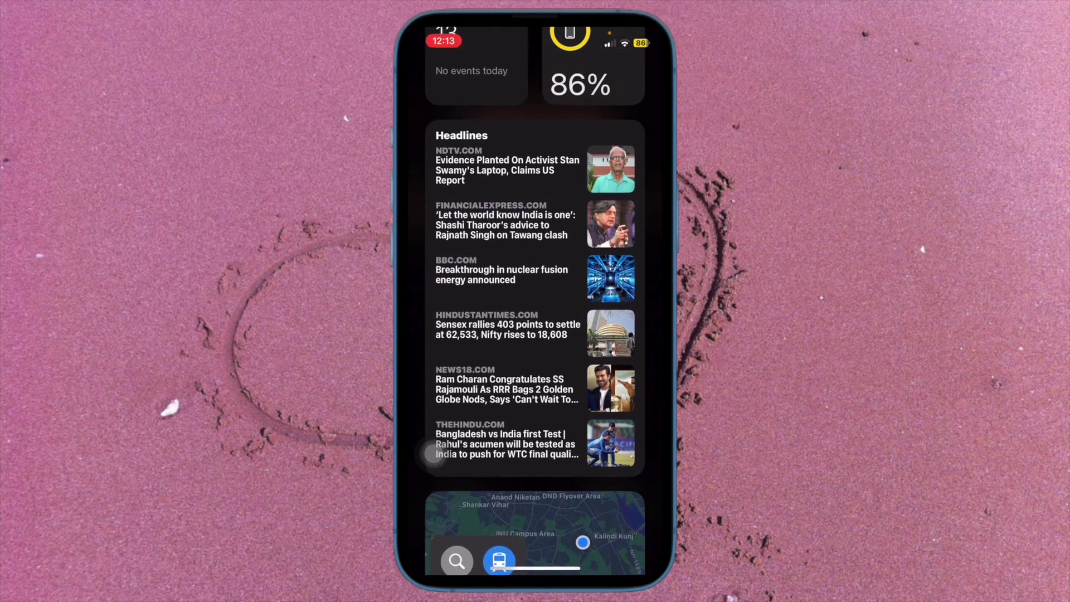
scroll(432, 454, "up", 3)
scroll(432, 454, "up", 1)
scroll(431, 454, "up", 2)
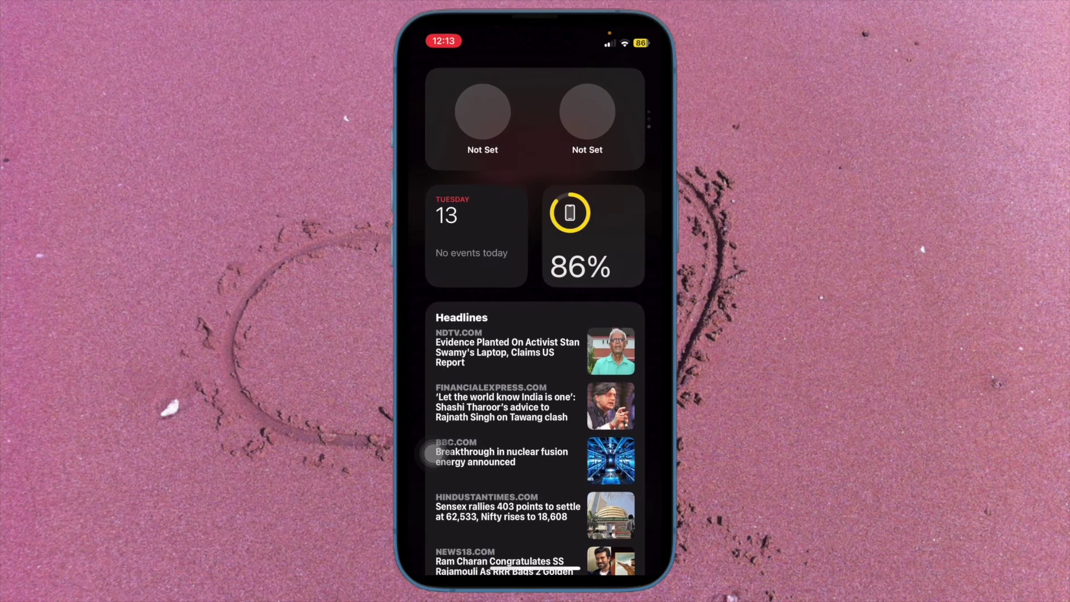
scroll(432, 455, "right", 2)
- Switch from Today View to search, then repeatedly dismiss and reopen Spotlight, ending with the keyboard
left_click_drag(435, 449, 460, 468)
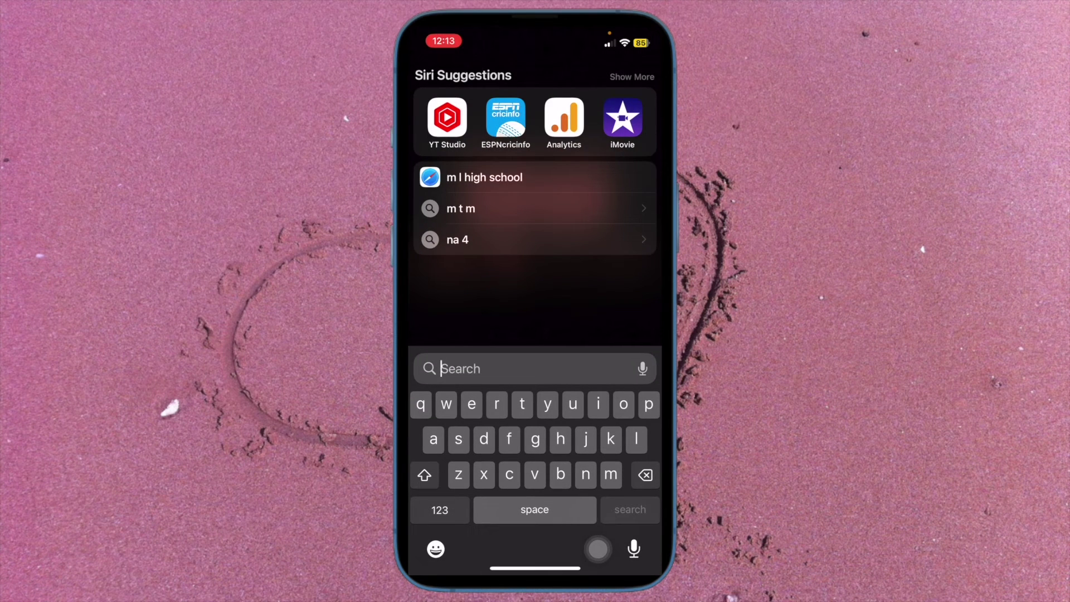
left_click_drag(443, 454, 442, 351)
left_click_drag(443, 454, 456, 501)
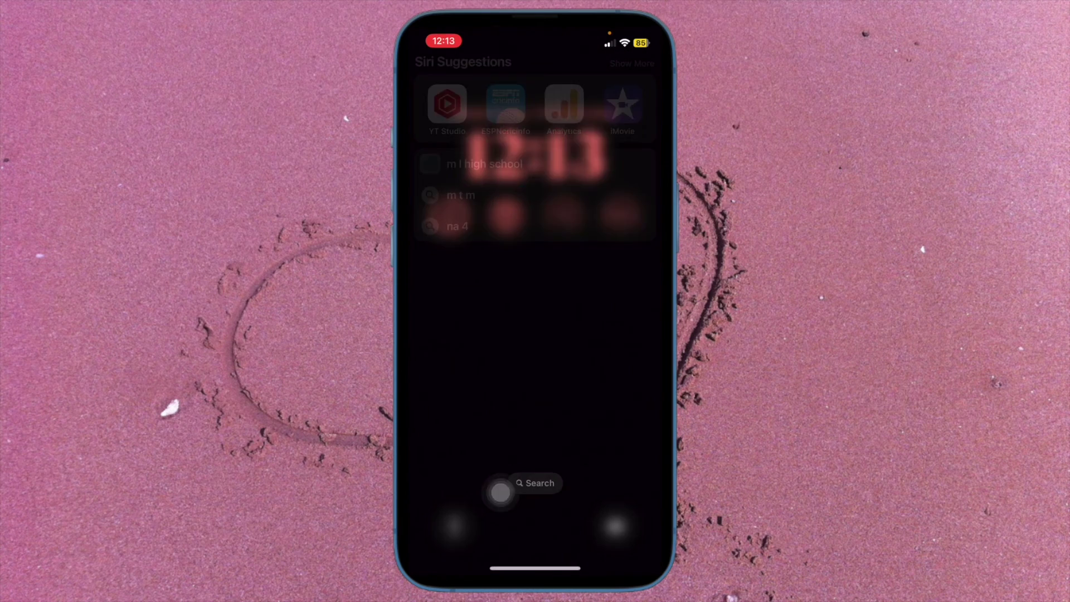
left_click_drag(535, 418, 536, 251)
left_click_drag(434, 453, 444, 501)
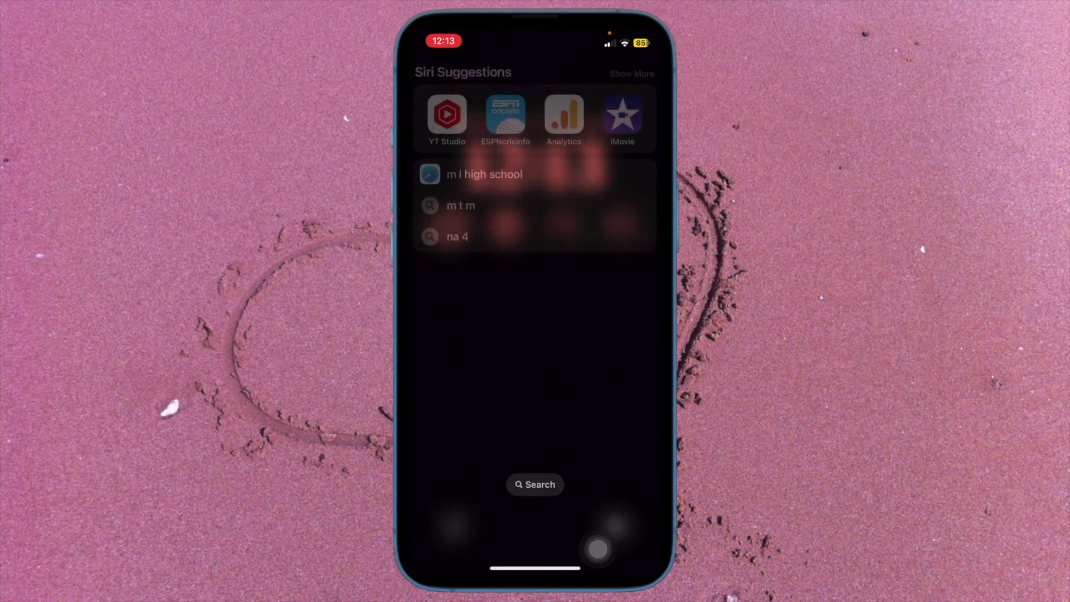
left_click_drag(535, 418, 535, 250)
left_click_drag(432, 449, 442, 502)
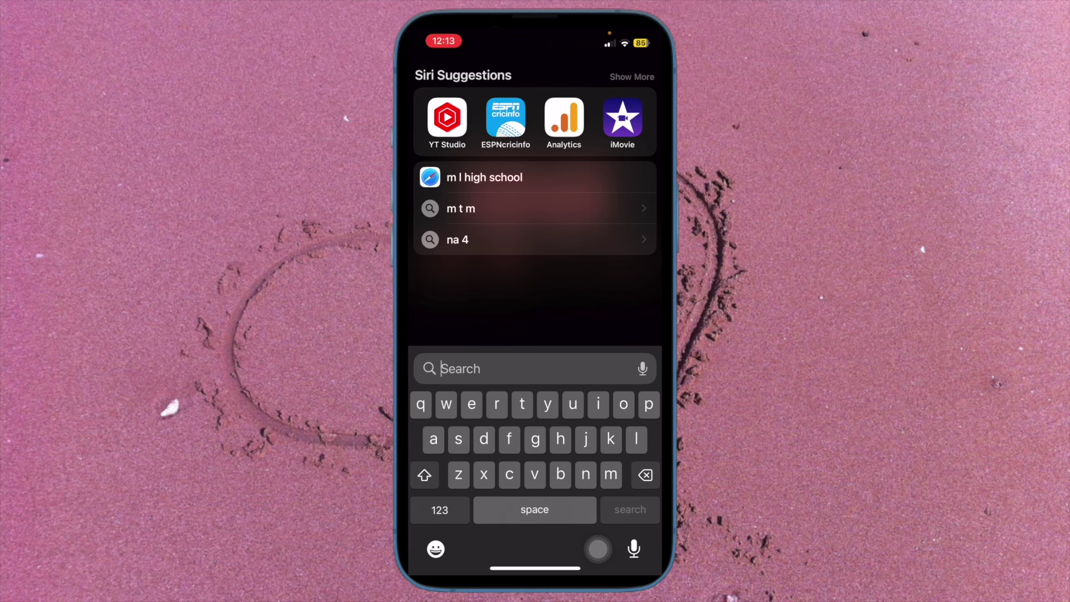